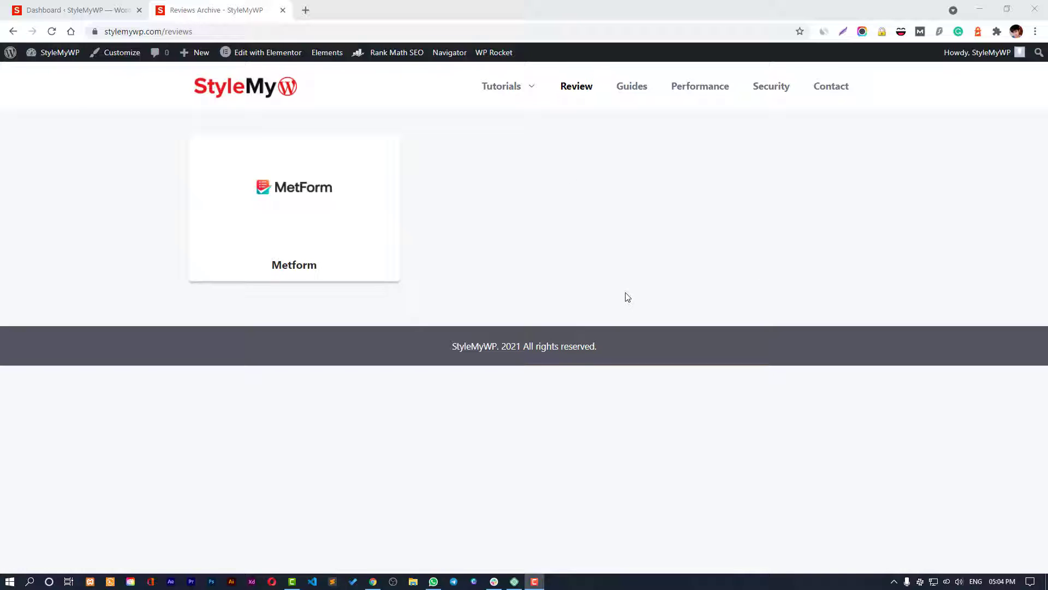
Step: Browse the home page and Performance category, then return to the Reviews archive and check its URL
left_click(306, 103)
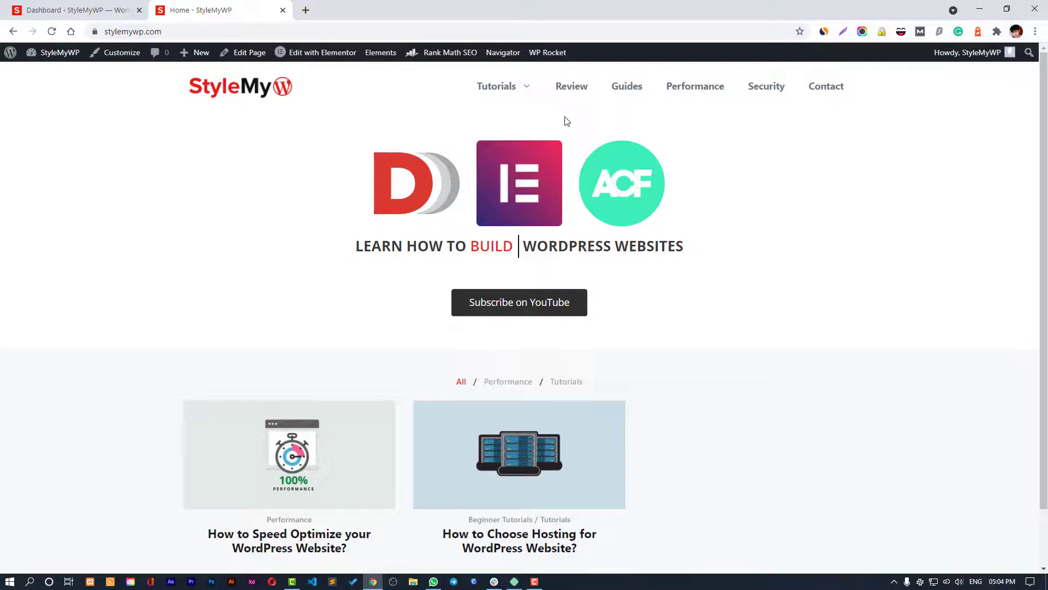
left_click(699, 90)
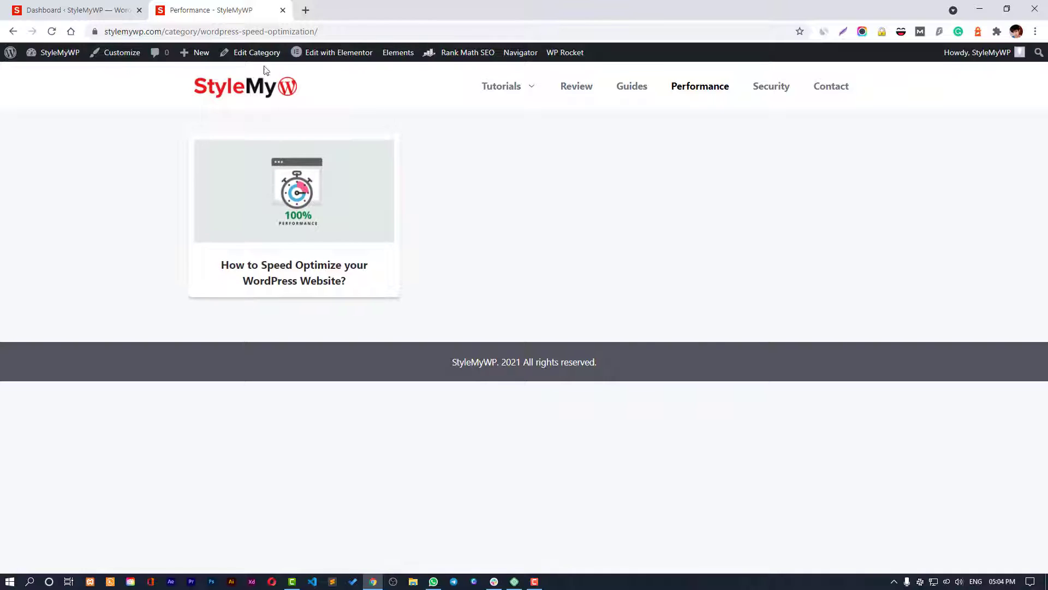
mouse_move(328, 50)
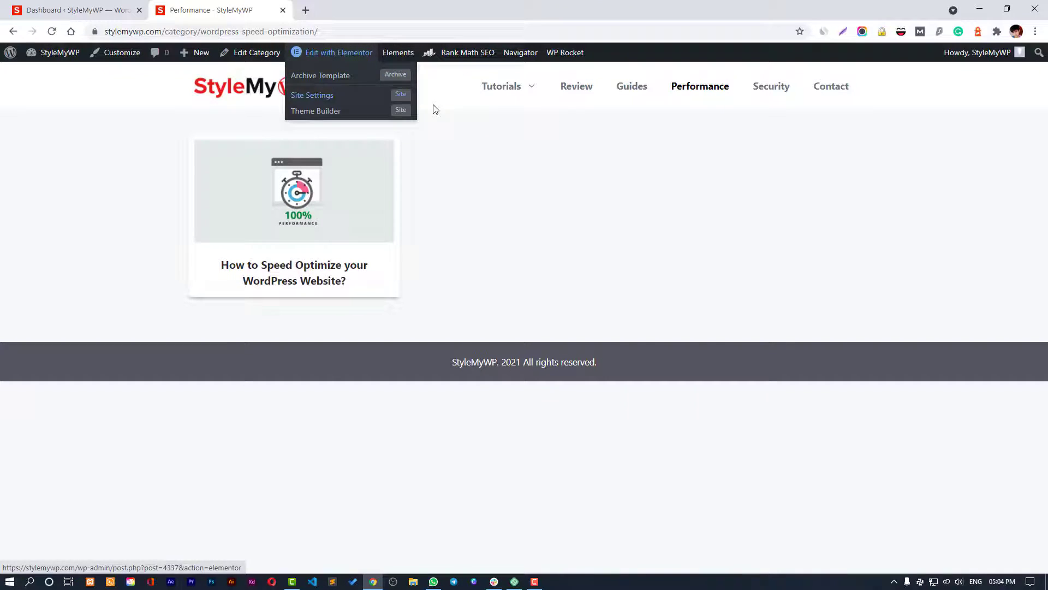
left_click(579, 92)
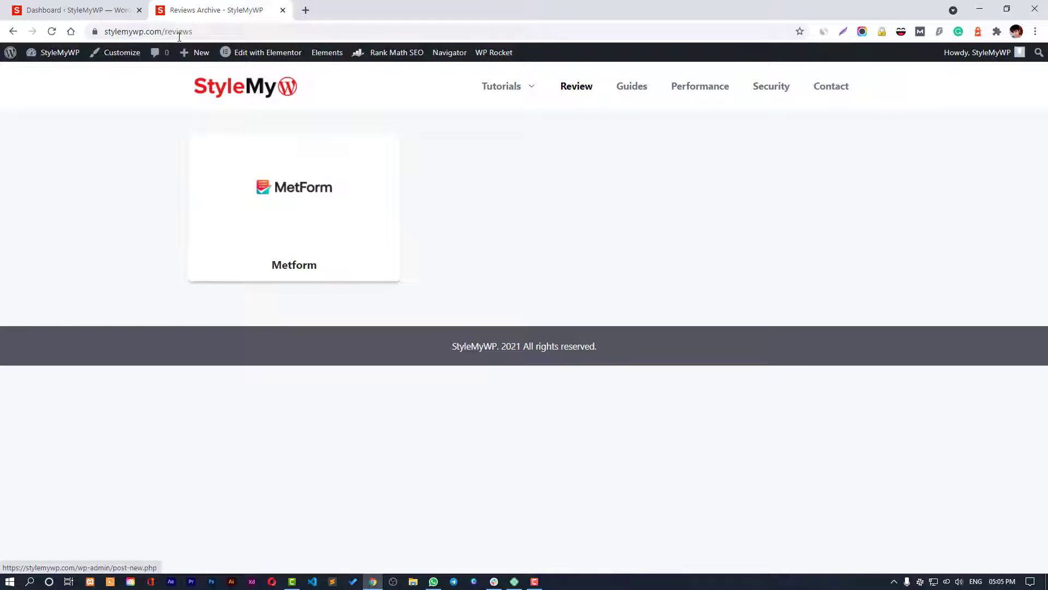
double_click(199, 31)
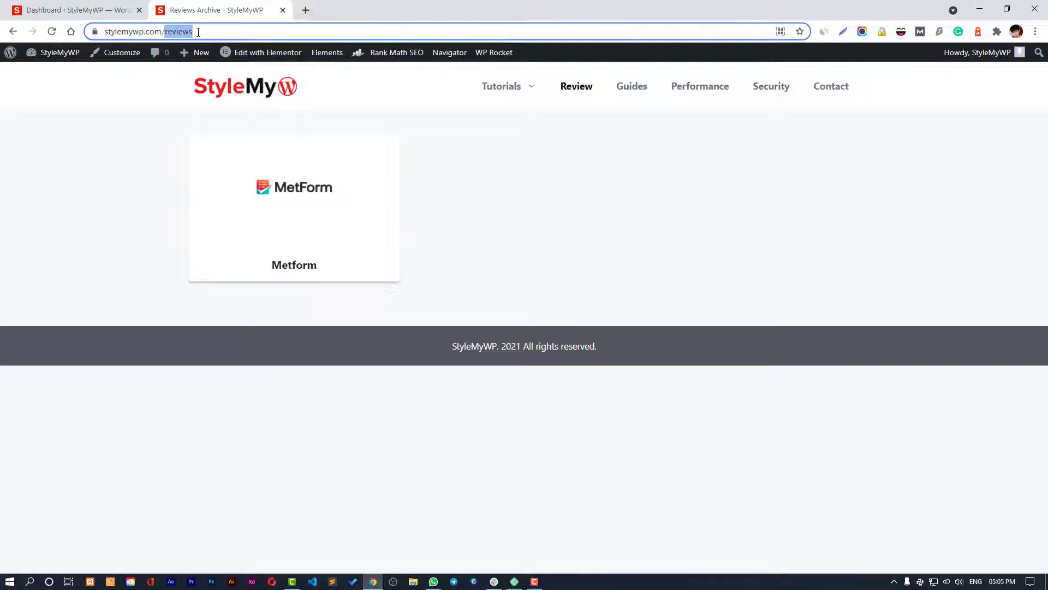
left_click(227, 31)
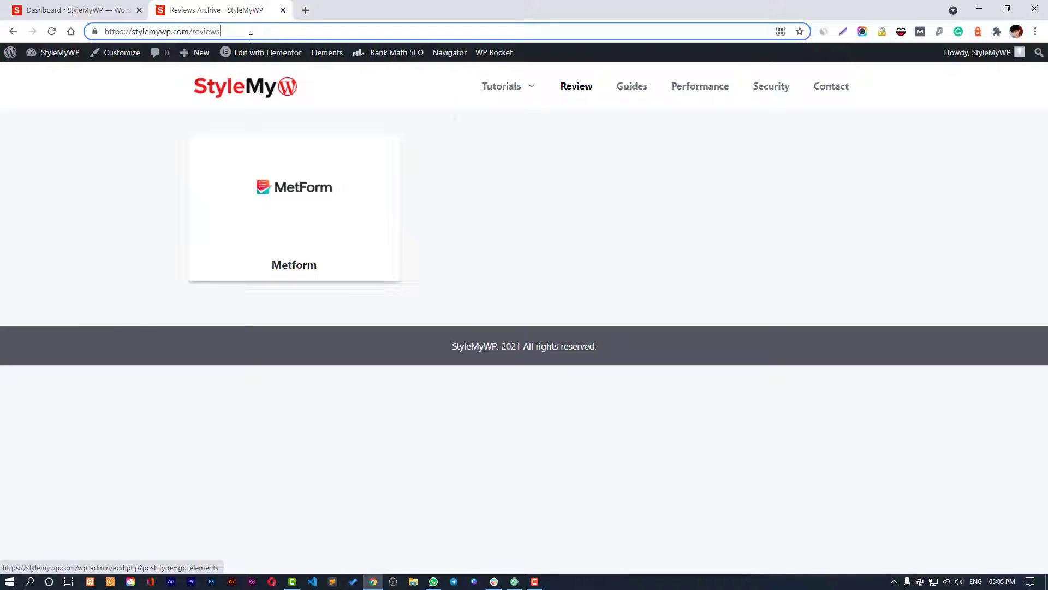
Step: Open the Archive Template in Elementor and select its Dynamic Posts grid to show its settings
mouse_move(249, 49)
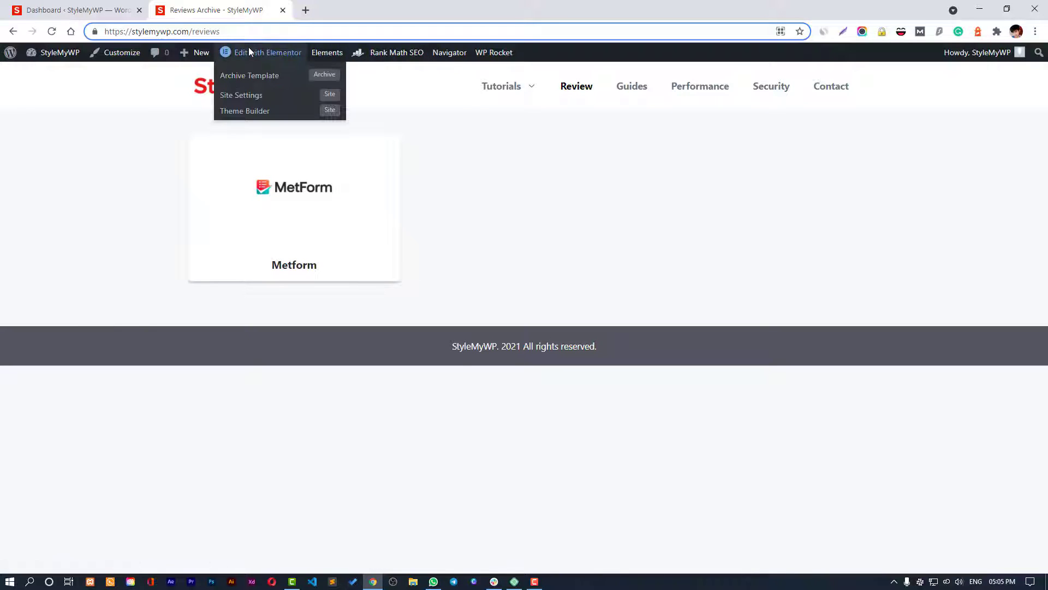
left_click(261, 76)
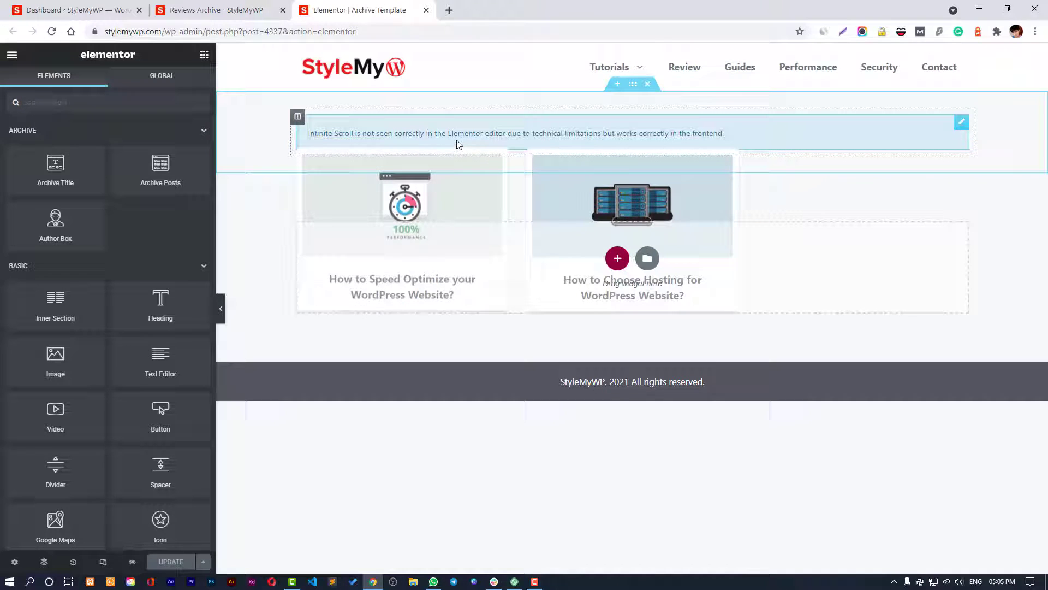
left_click(516, 136)
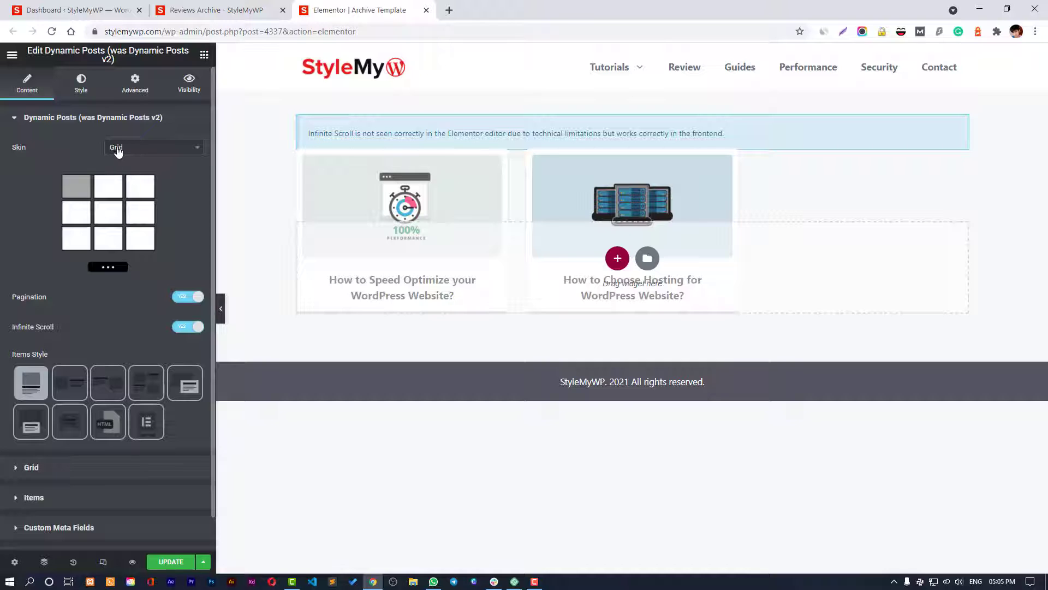
scroll(121, 249, "down", 3)
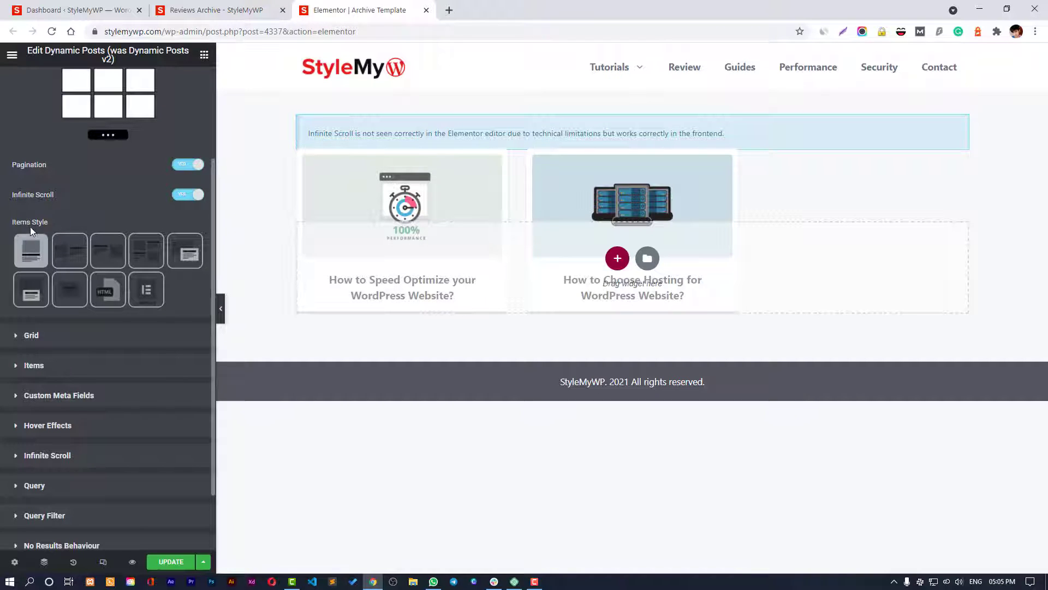
scroll(68, 262, "down", 2)
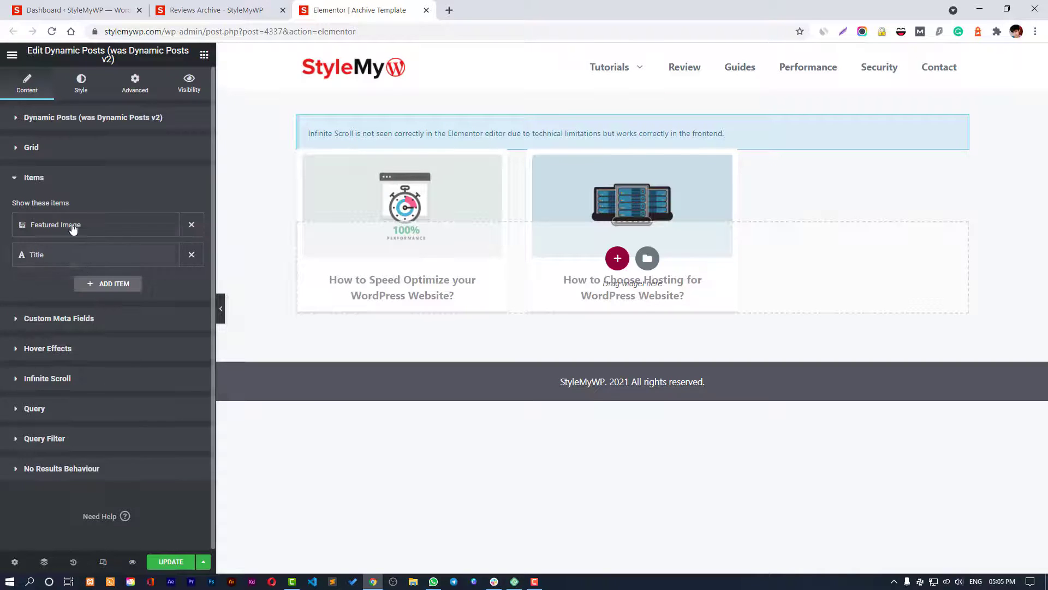
left_click(78, 225)
left_click(116, 276)
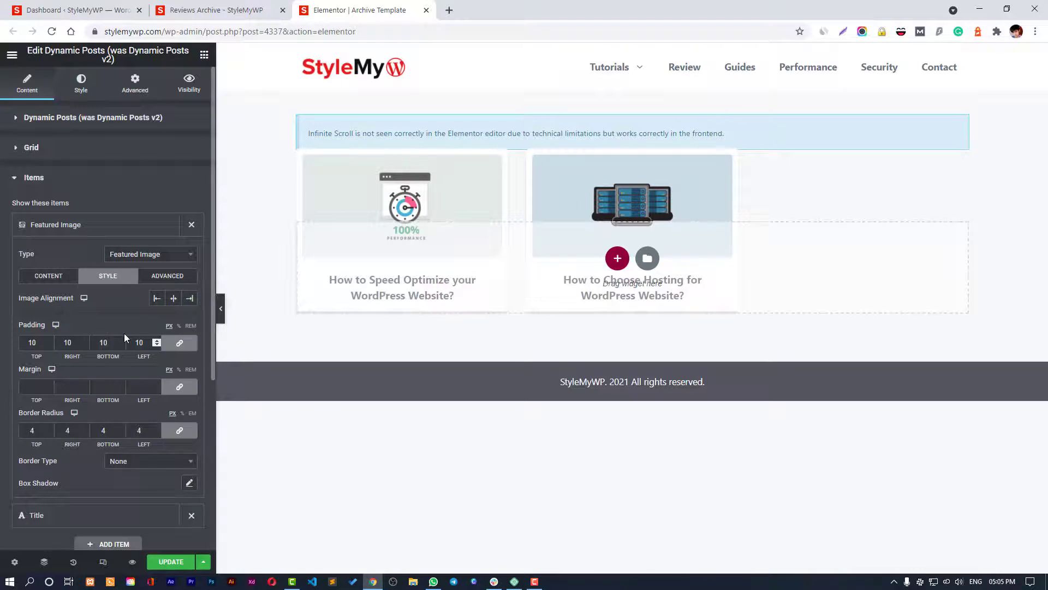
scroll(75, 347, "down", 2)
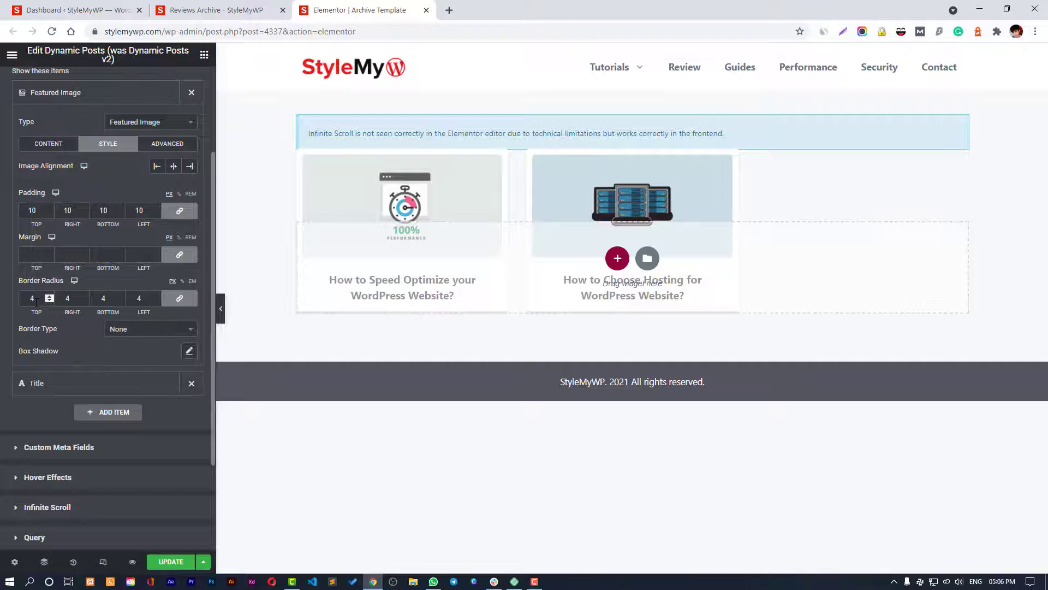
left_click(60, 385)
left_click(103, 176)
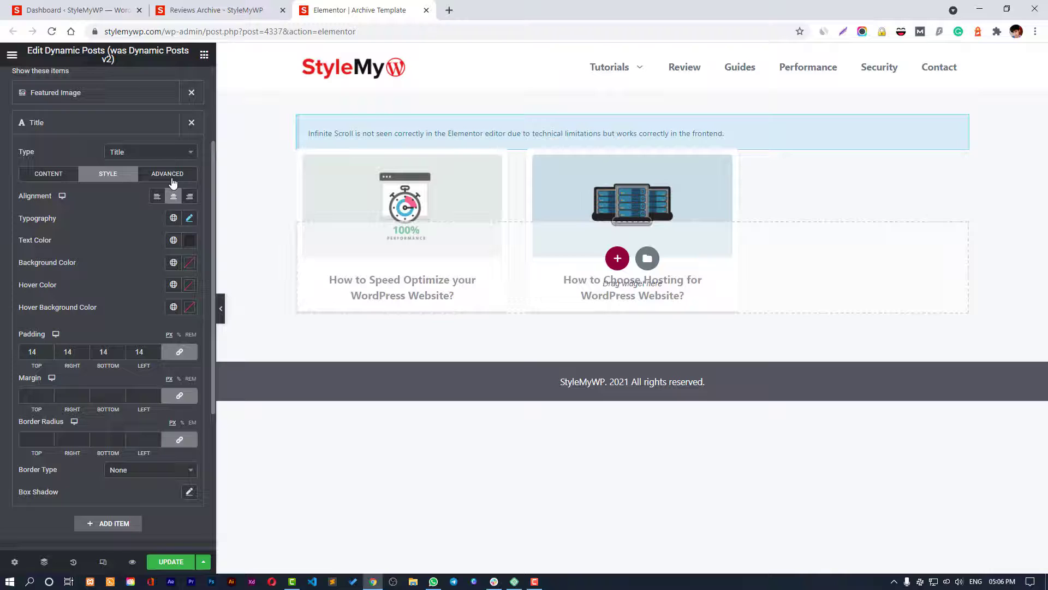
left_click(100, 130)
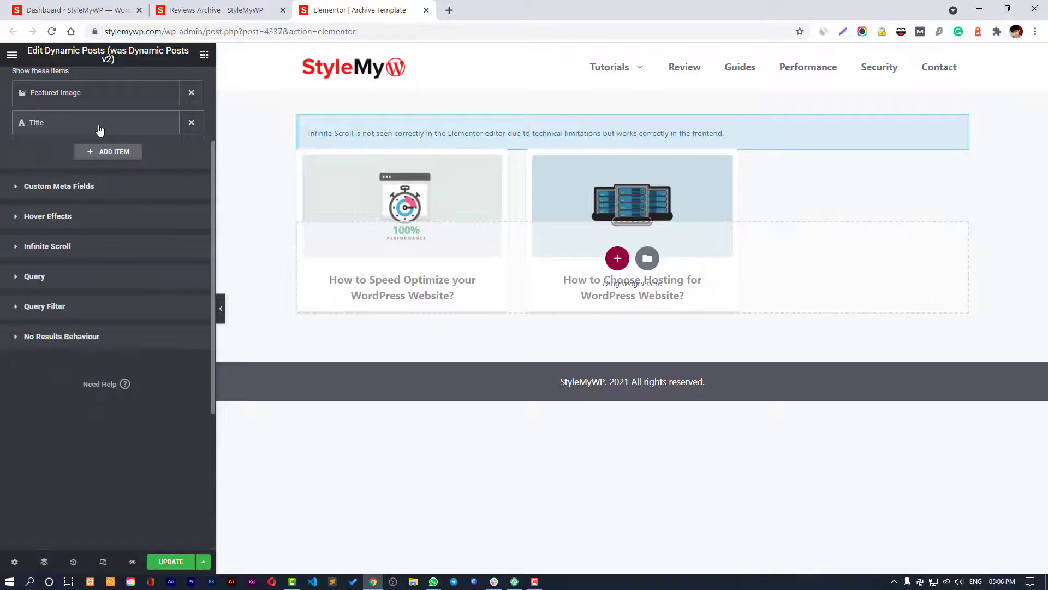
scroll(99, 129, "up", 1)
scroll(84, 135, "up", 1)
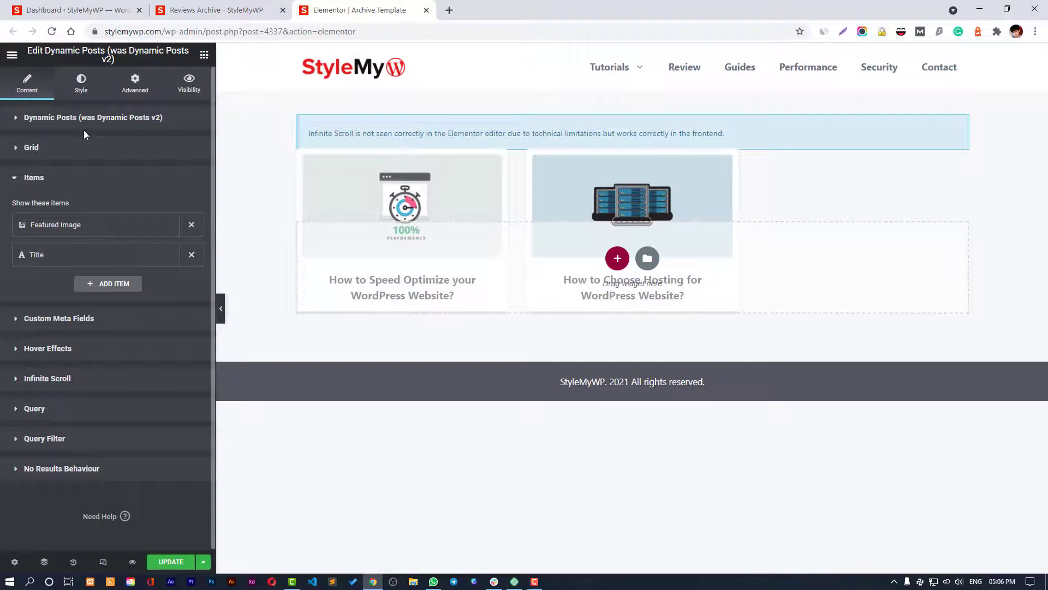
Step: Glance at Blocks Style, then expand the Grid section showing type, 3 columns and flex grow
left_click(82, 94)
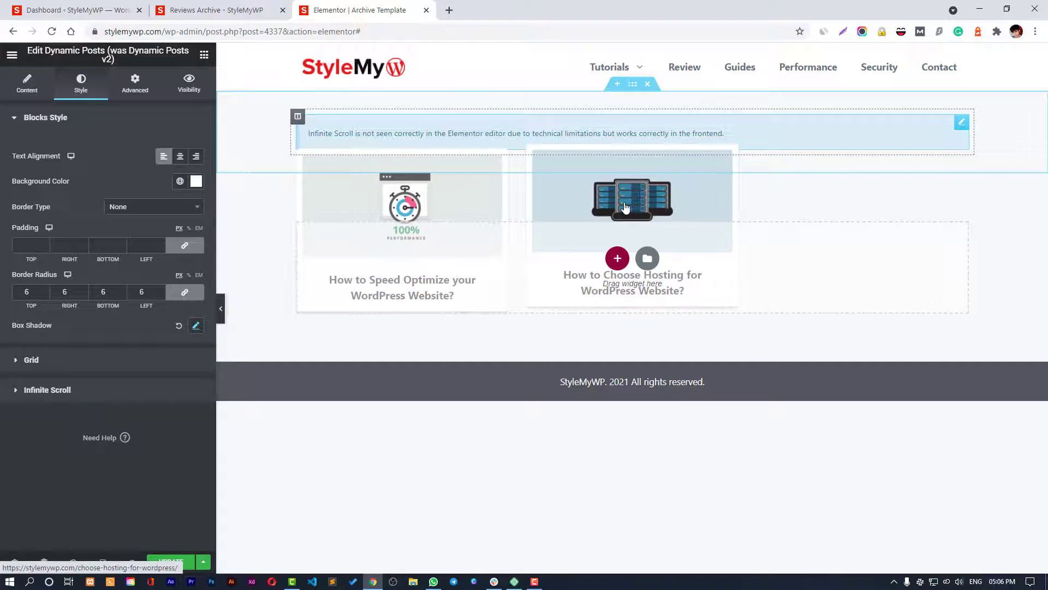
left_click(22, 89)
scroll(96, 268, "down", 1)
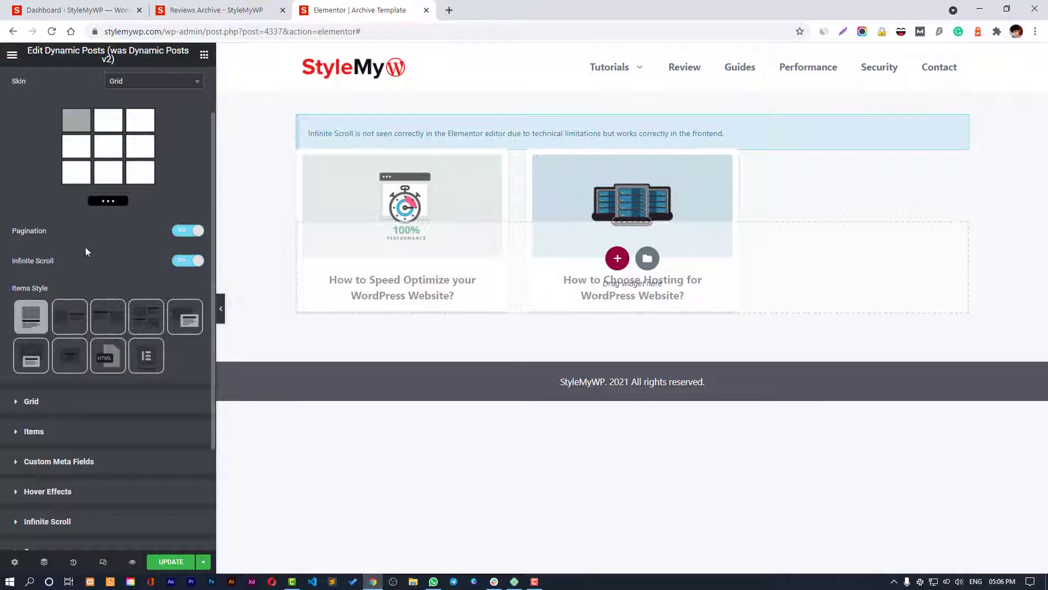
scroll(64, 410, "down", 1)
left_click(55, 349)
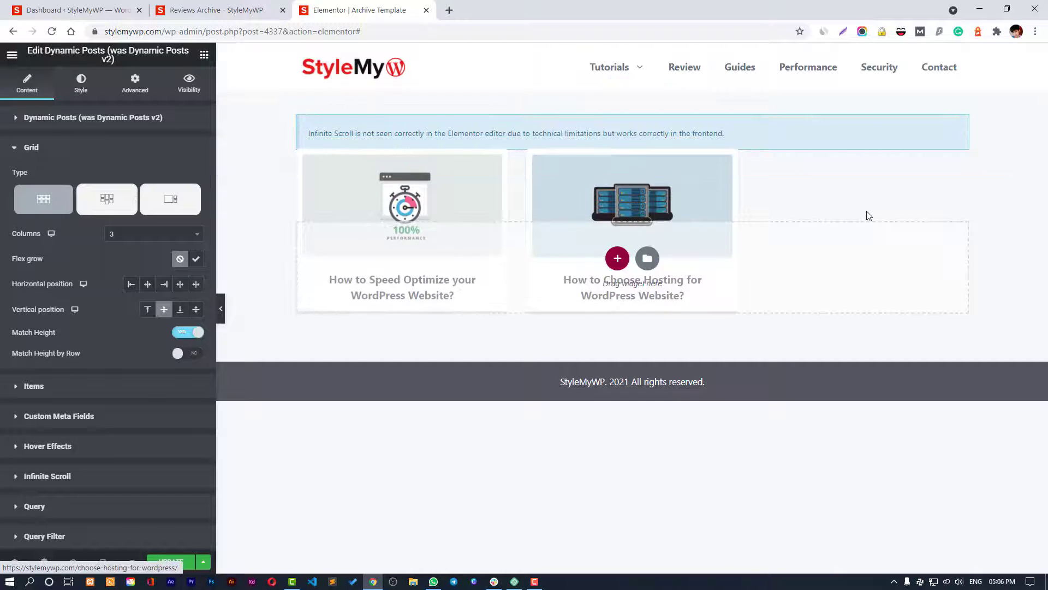
Step: Toggle Flex grow on and back to No, then scroll to the Featured Image and Title items
left_click(196, 260)
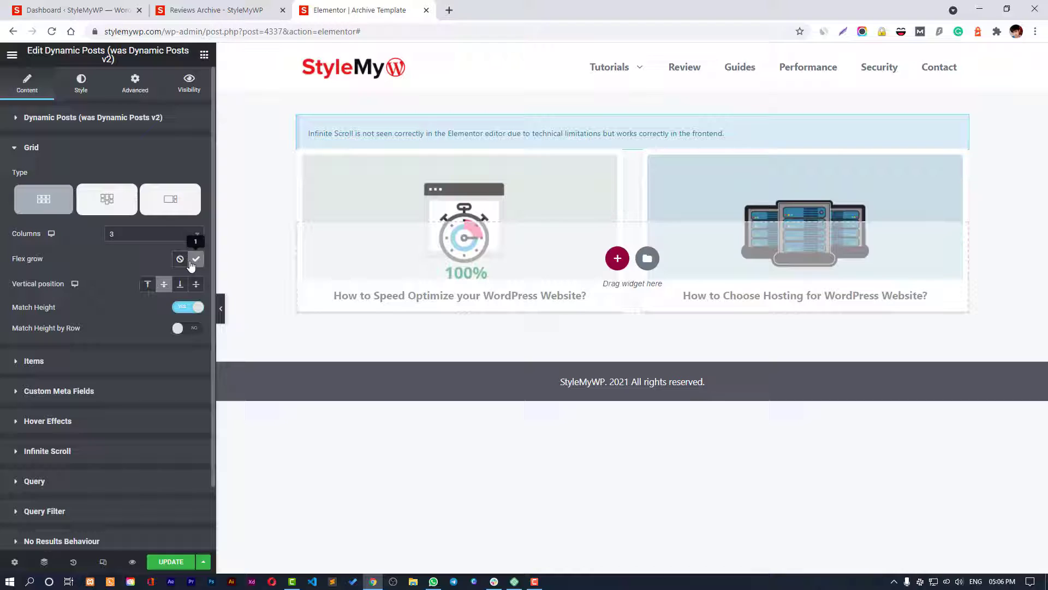
left_click(180, 260)
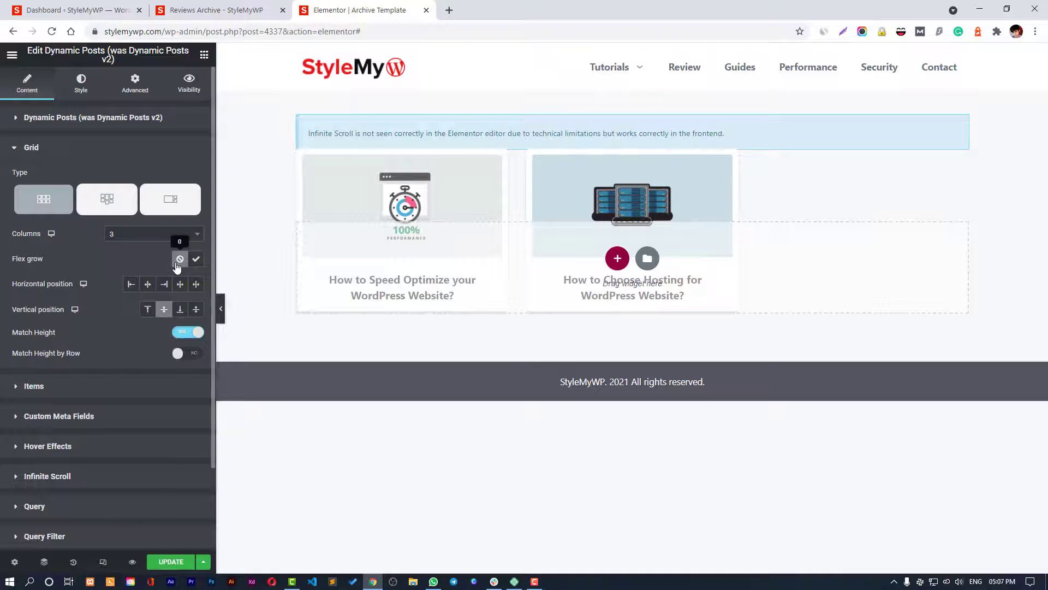
scroll(115, 340, "down", 1)
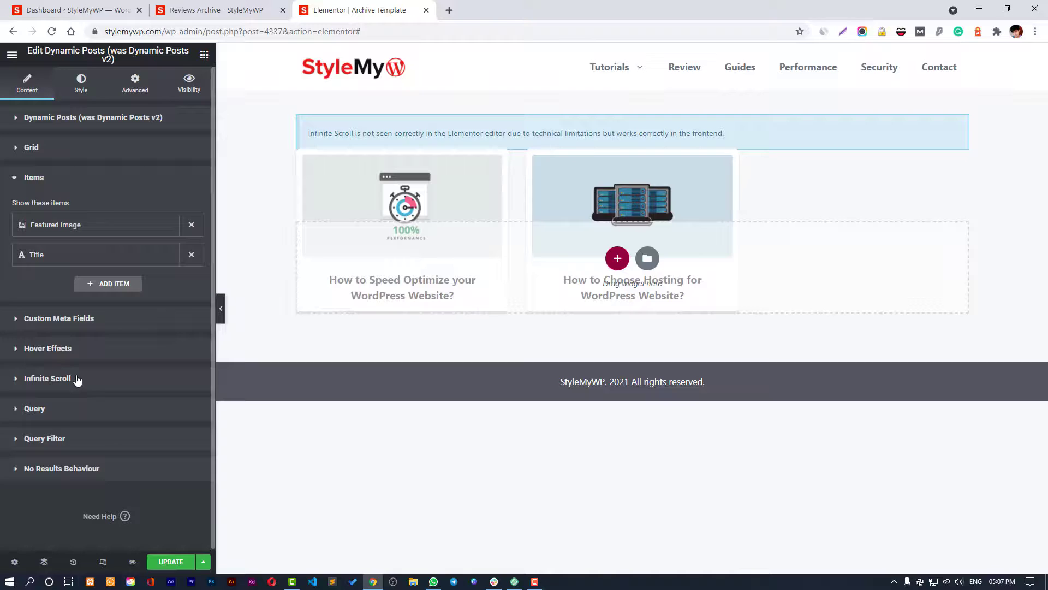
Step: Confirm the query is Dynamic, 12 posts per page, date descending, then show the UPDATE options
left_click(64, 411)
scroll(114, 336, "down", 2)
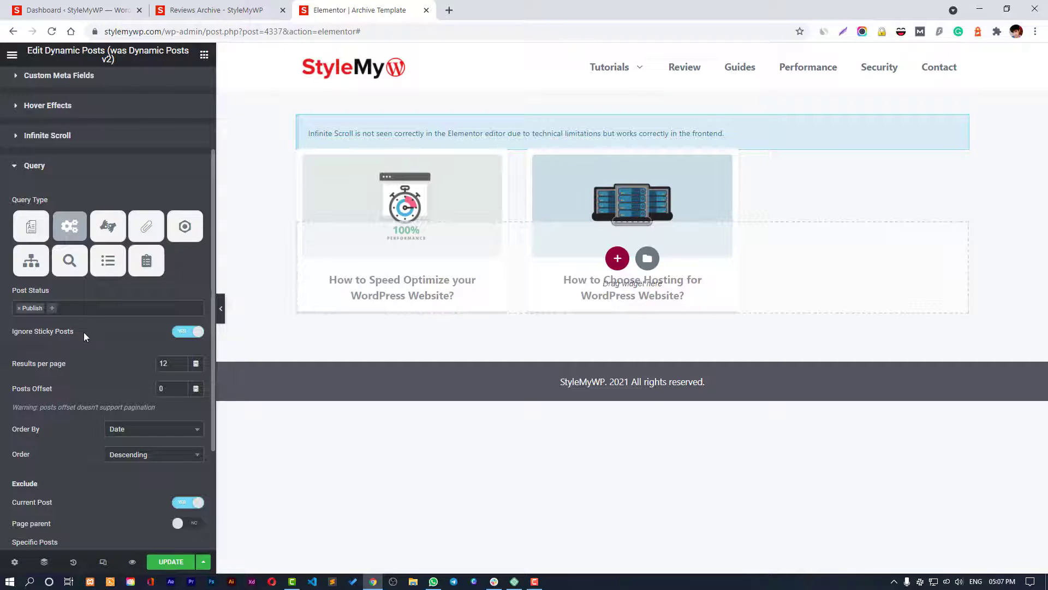
scroll(150, 296, "down", 1)
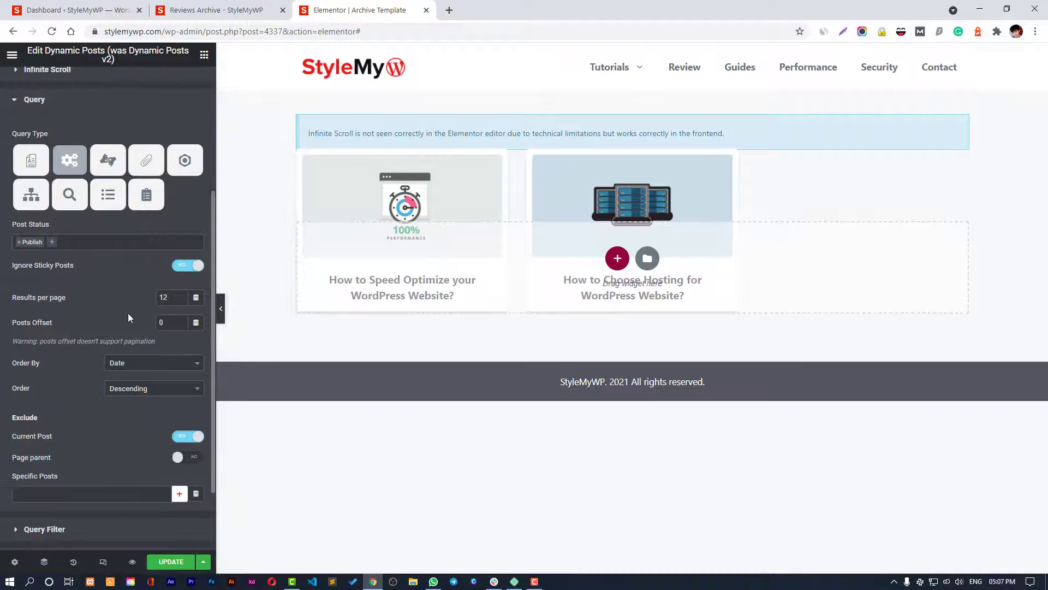
scroll(132, 375, "up", 1)
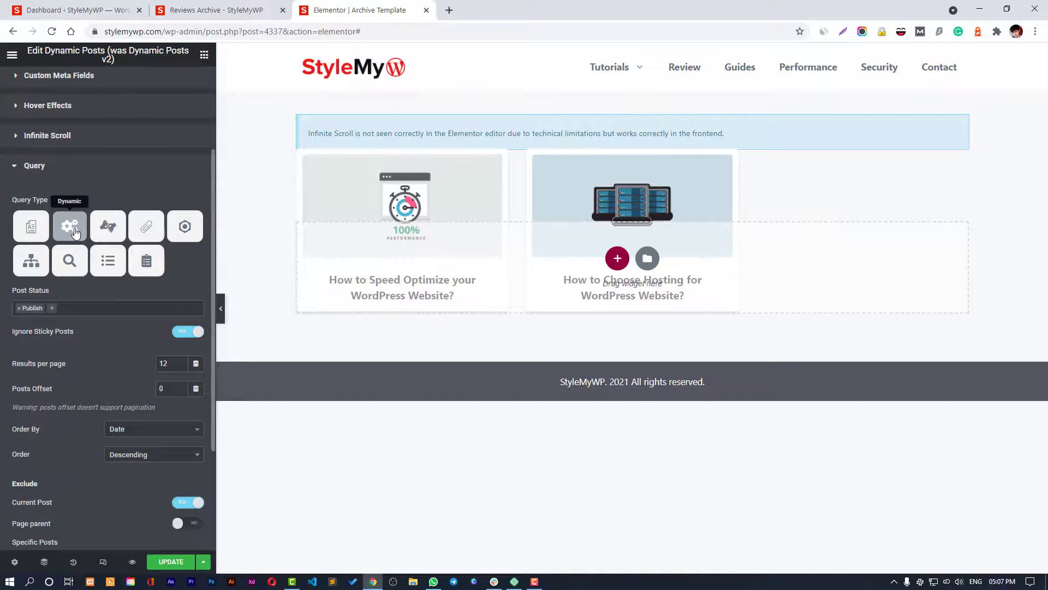
scroll(104, 380, "down", 2)
left_click(203, 561)
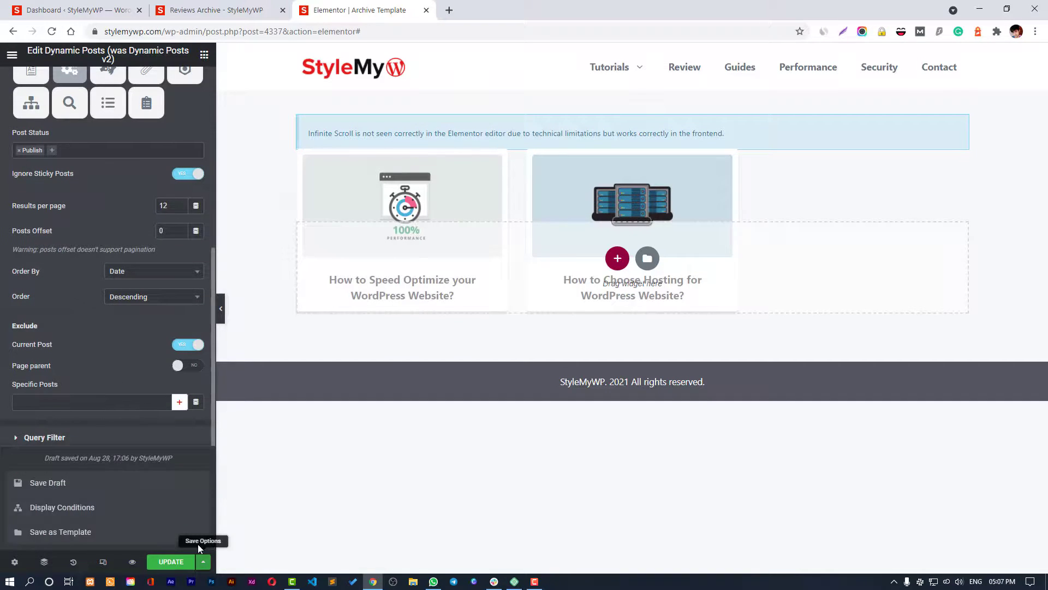
Step: Verify the Display Conditions include All Archives, then close the Publish Settings dialog
left_click(164, 505)
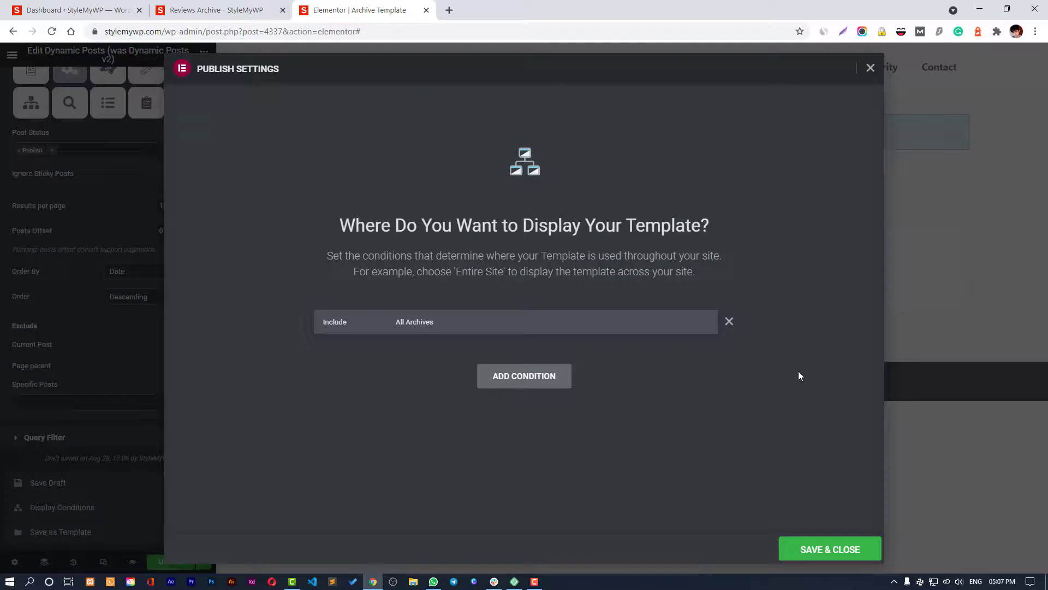
left_click(872, 68)
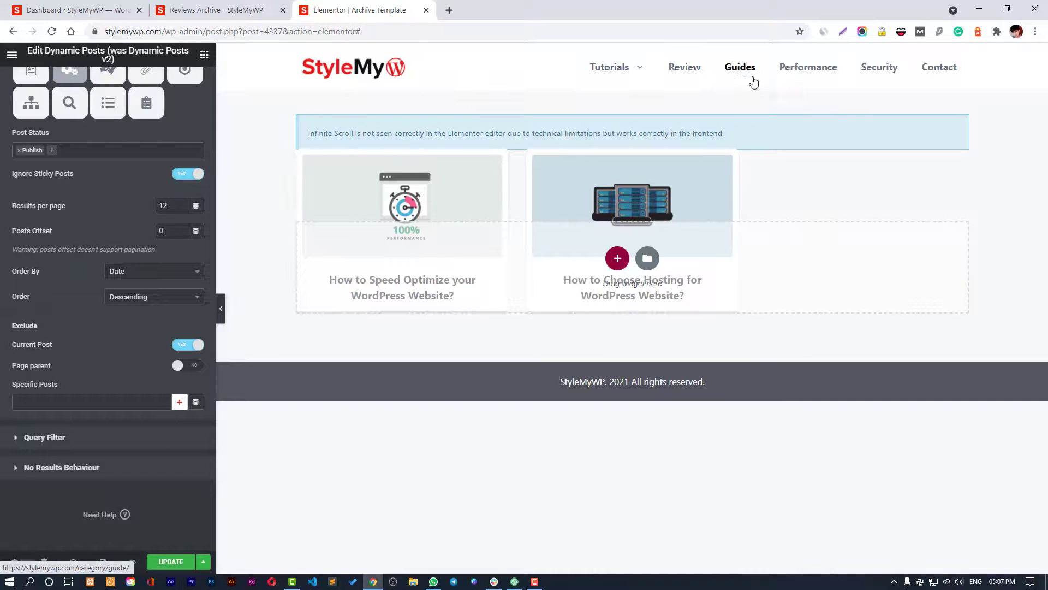
scroll(100, 211, "up", 5)
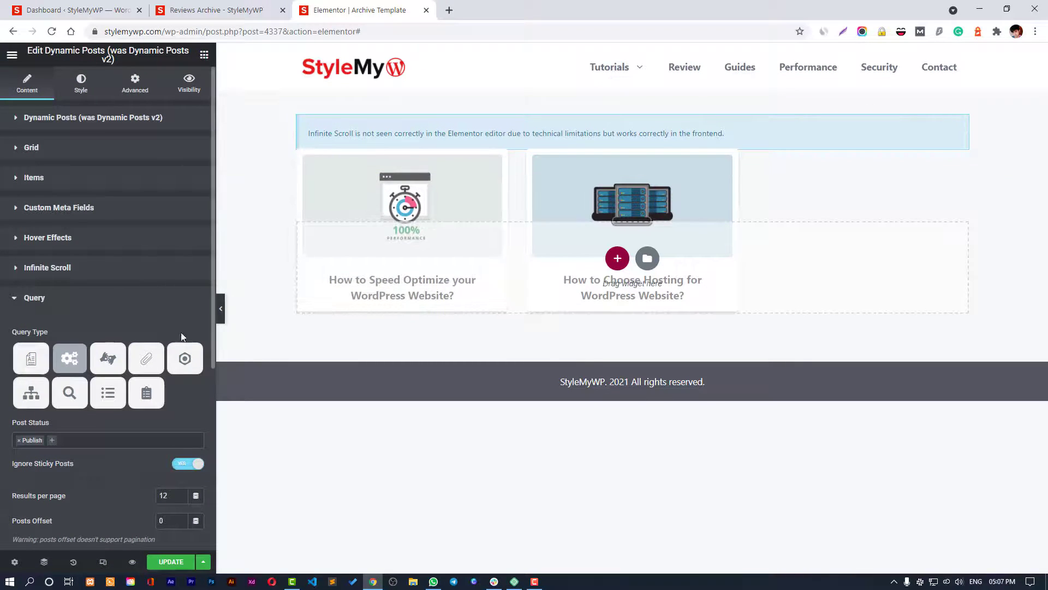
Step: Check the live Beginner Tutorials and Performance archives show the new grid, then return to the editor
left_click(221, 309)
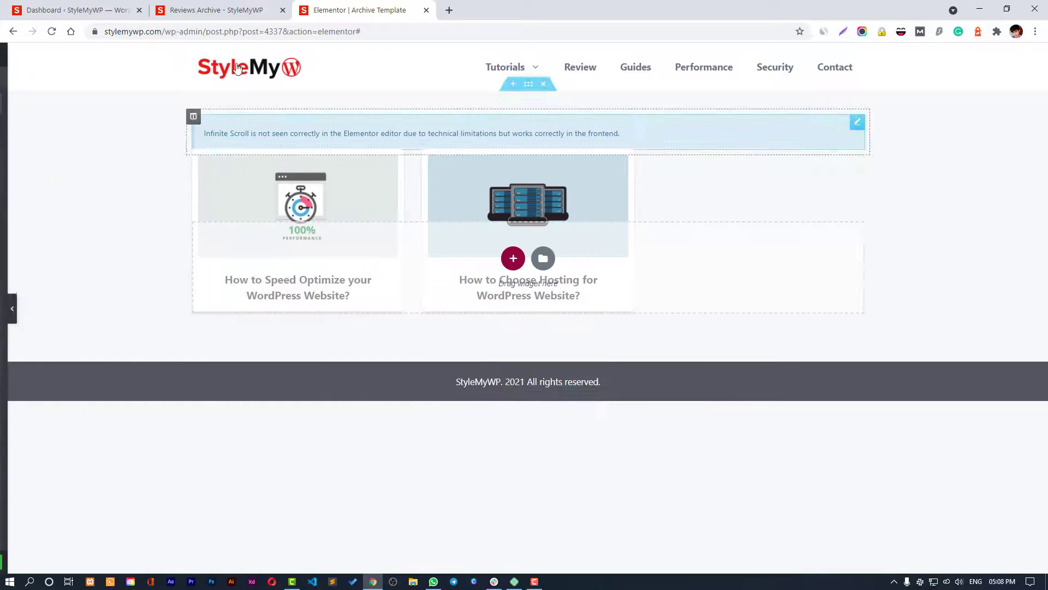
left_click(226, 17)
mouse_move(518, 100)
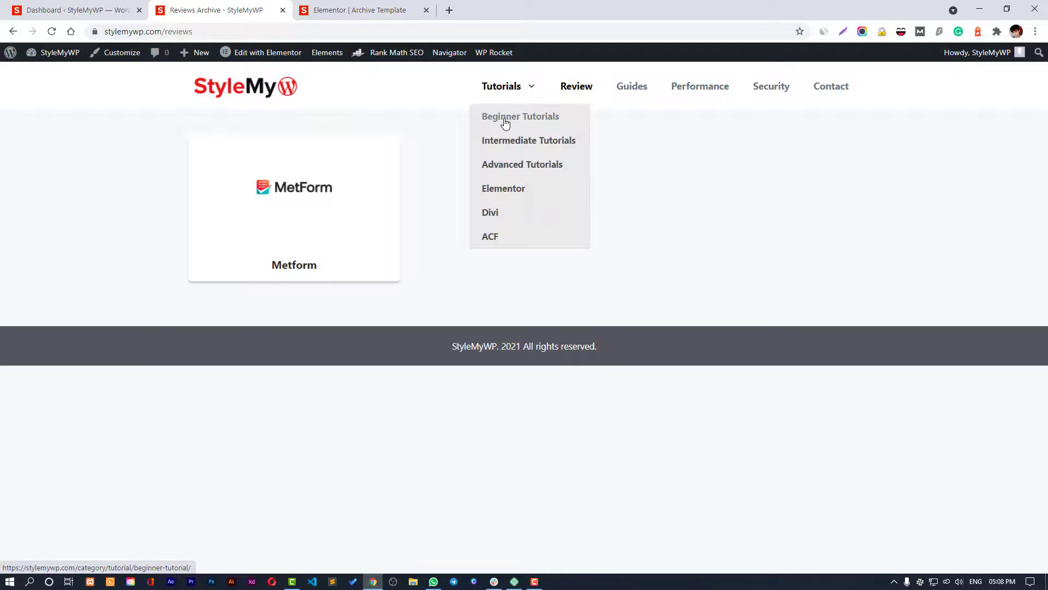
left_click(506, 123)
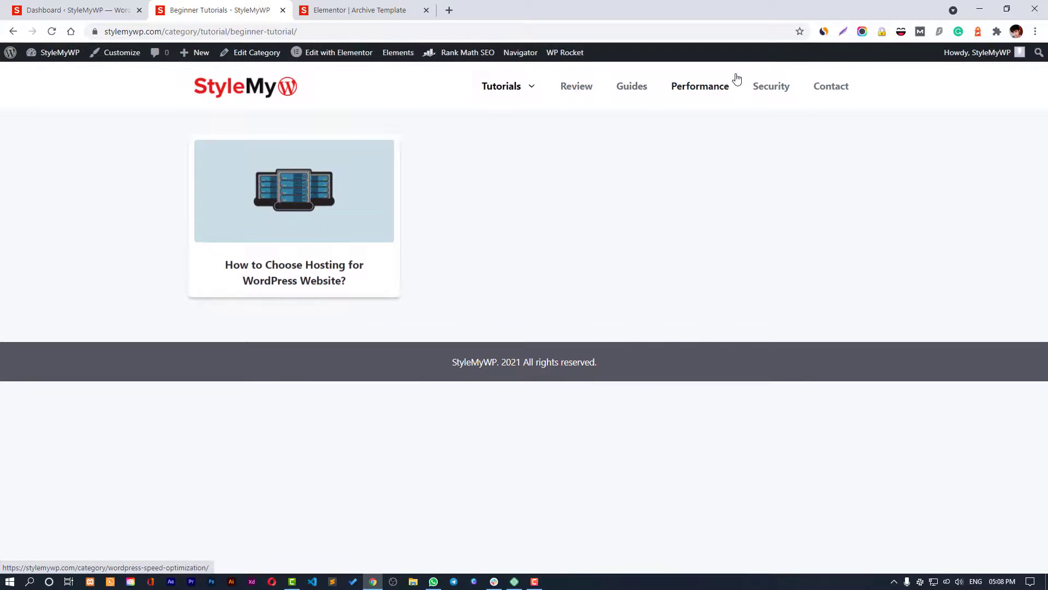
left_click(712, 93)
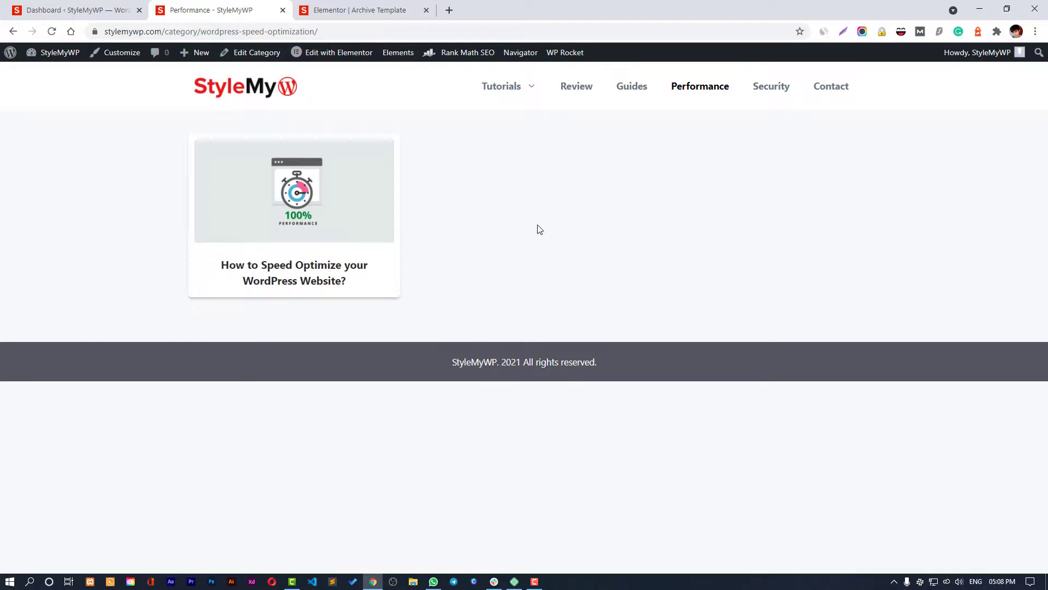
left_click(371, 9)
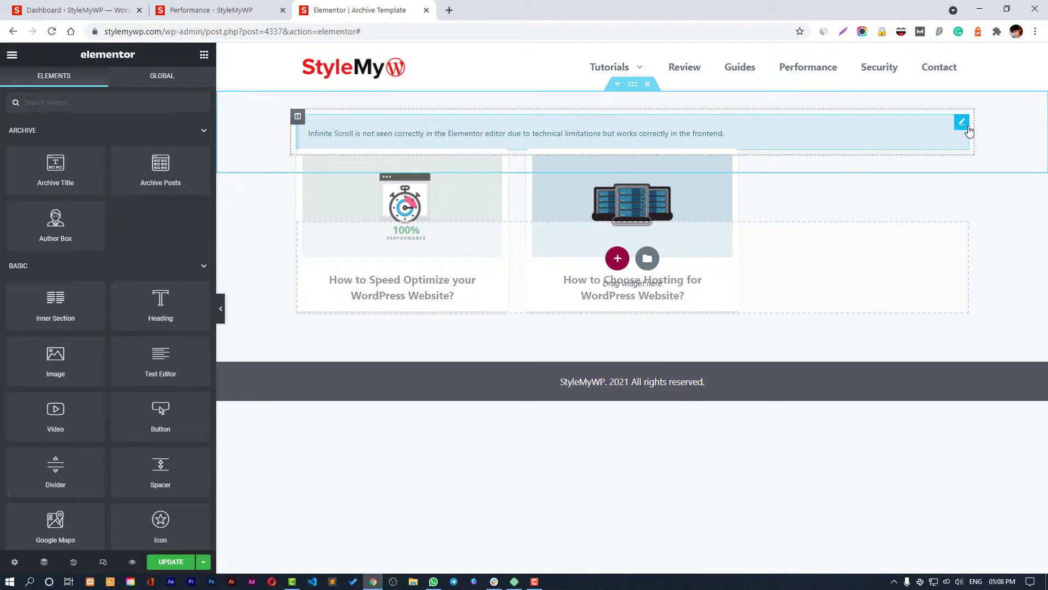
Step: Reopen the Dynamic Posts widget settings showing the Grid skin with Pagination and Infinite Scroll
left_click(964, 129)
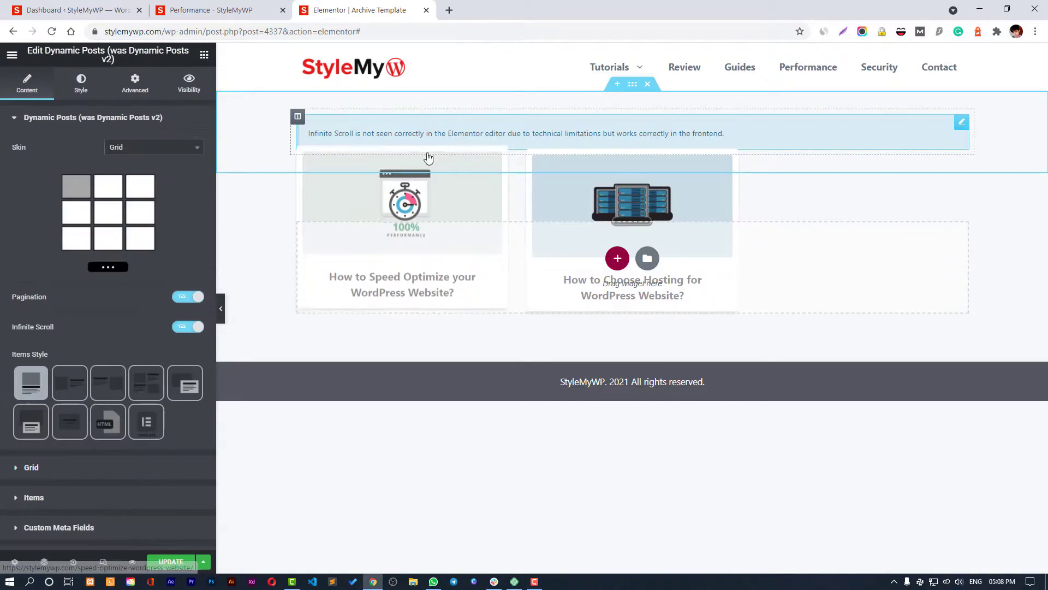